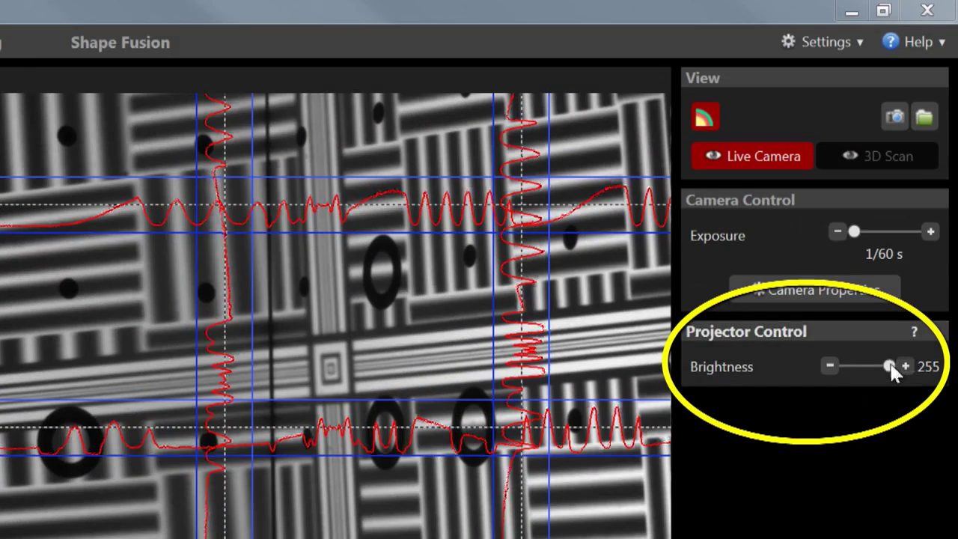
- Briefly dim the projector to view the rod, then restore brightness to 255
drag(890, 370, 887, 370)
click(902, 366)
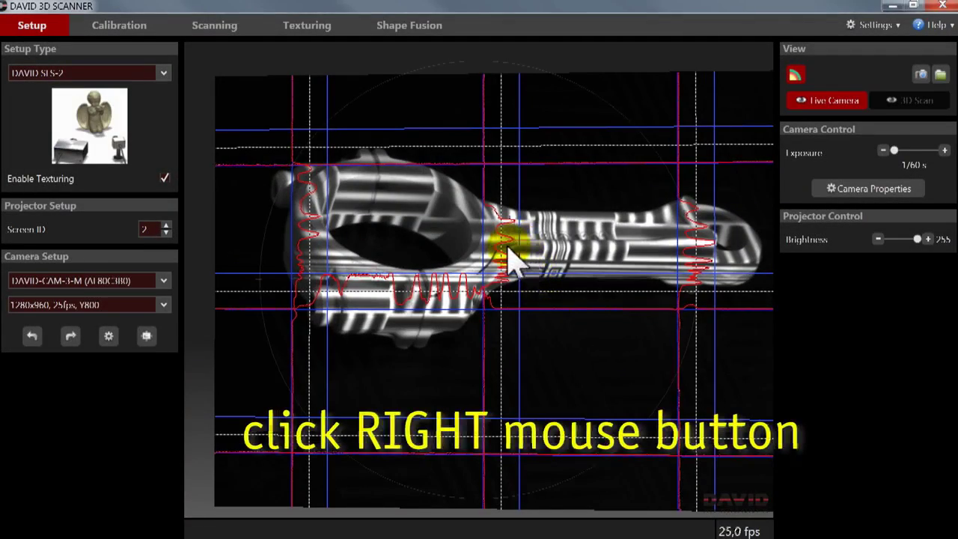
- Zoom into the rod's shaft to check stripe focus, then return to the full view
right_click(508, 251)
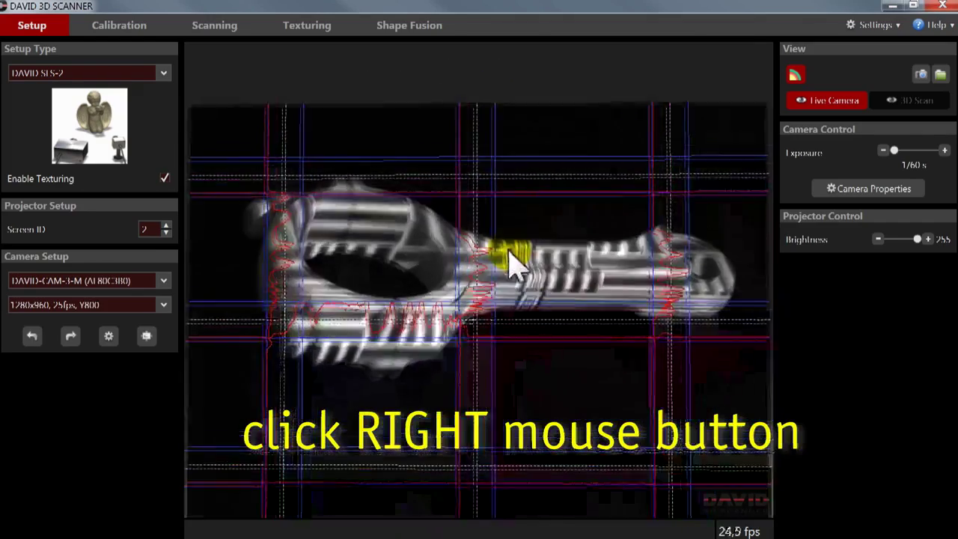
right_click(464, 342)
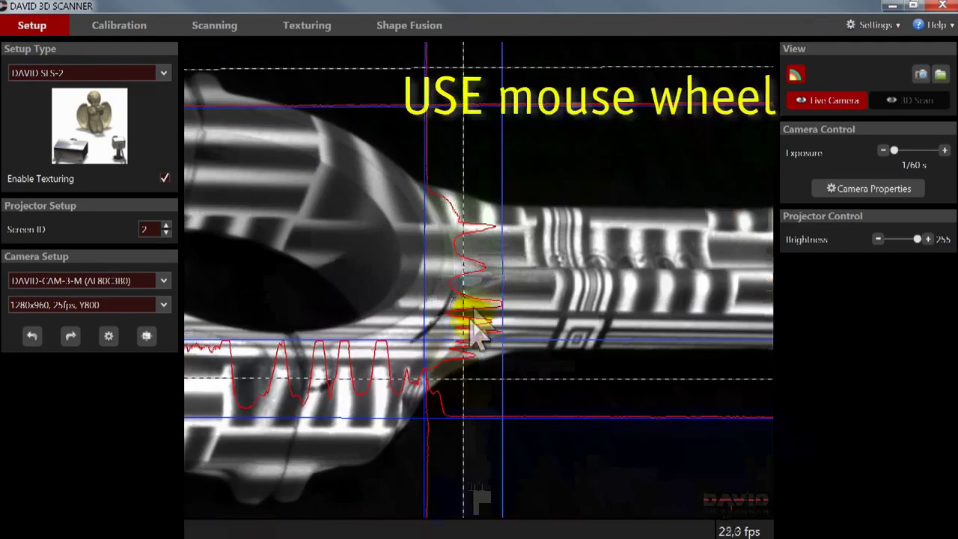
scroll(479, 314, up, 2)
scroll(479, 314, up, 2)
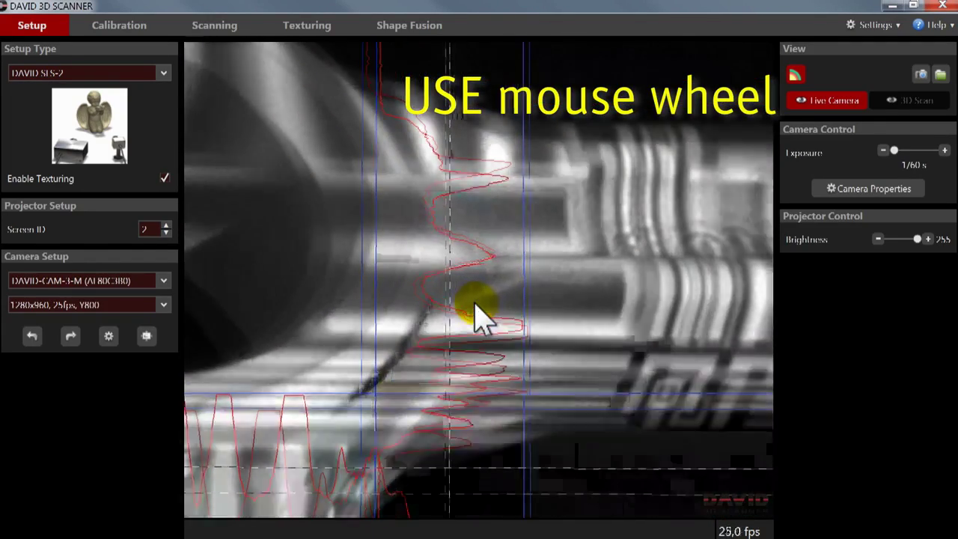
scroll(395, 342, down, 5)
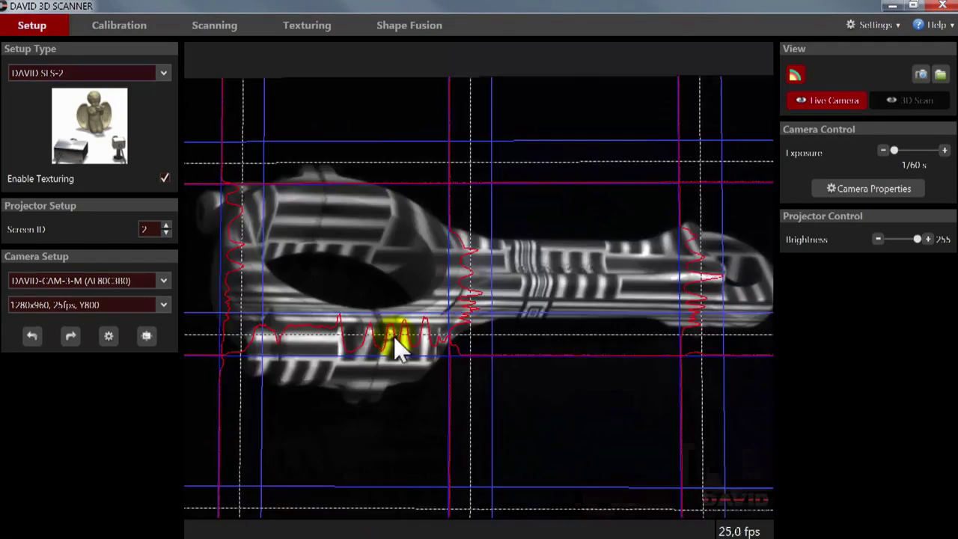
click(830, 106)
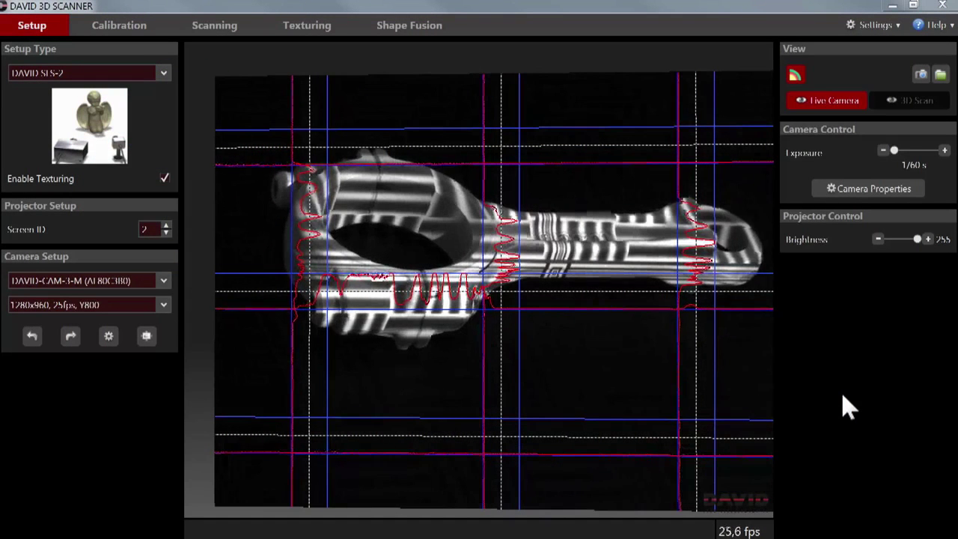
- Zoom the live image in on the striped shaft beside the rod's large eye
scroll(506, 244, up, 2)
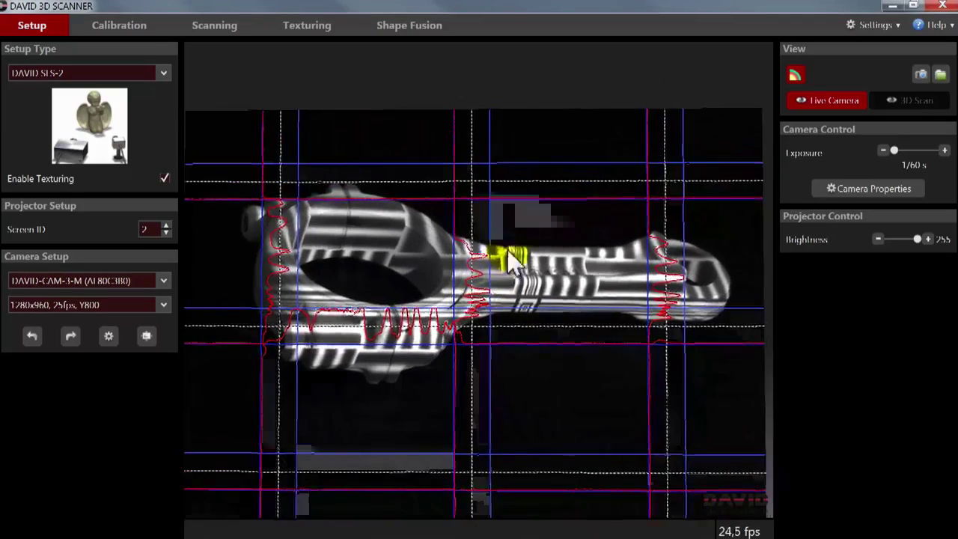
scroll(463, 341, up, 2)
scroll(464, 346, up, 2)
scroll(464, 314, up, 2)
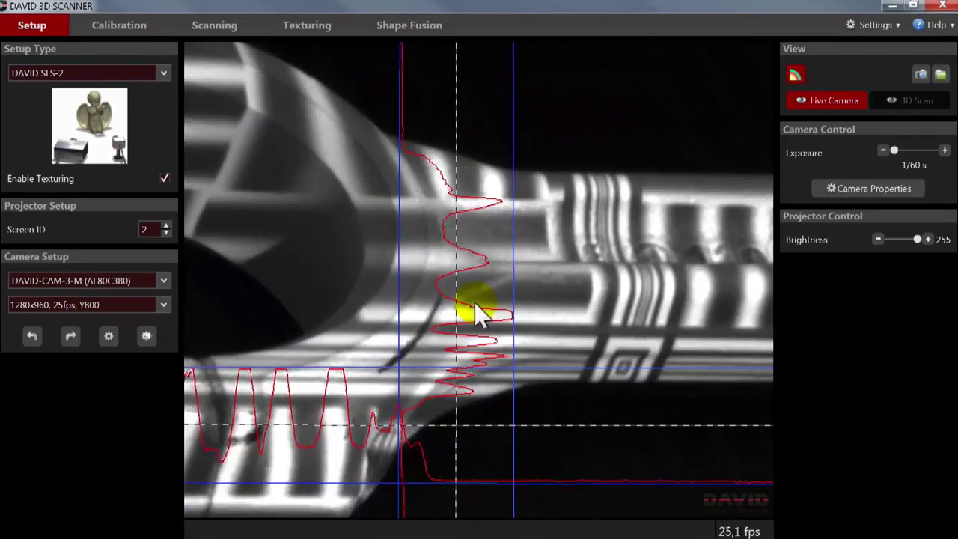
scroll(474, 311, up, 2)
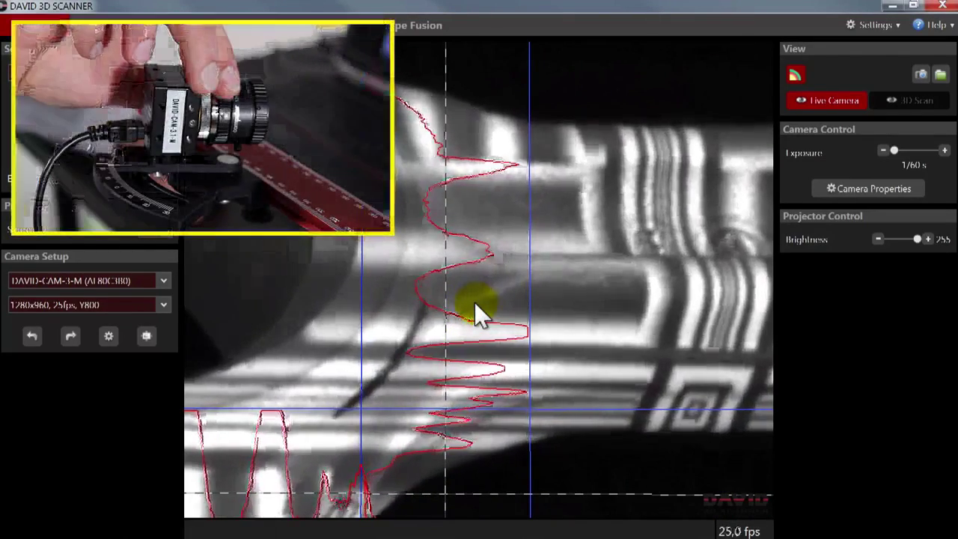